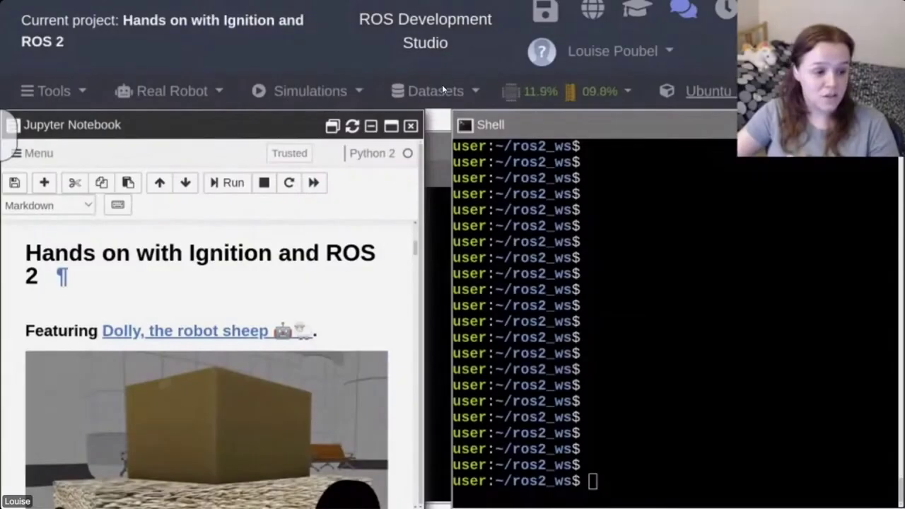
- Move the casual_female model a short distance along its green axis with the Translate tool and deselect it
{"action": "scroll", "coordinate": [335, 276], "scroll_direction": "down", "scroll_amount": 2}
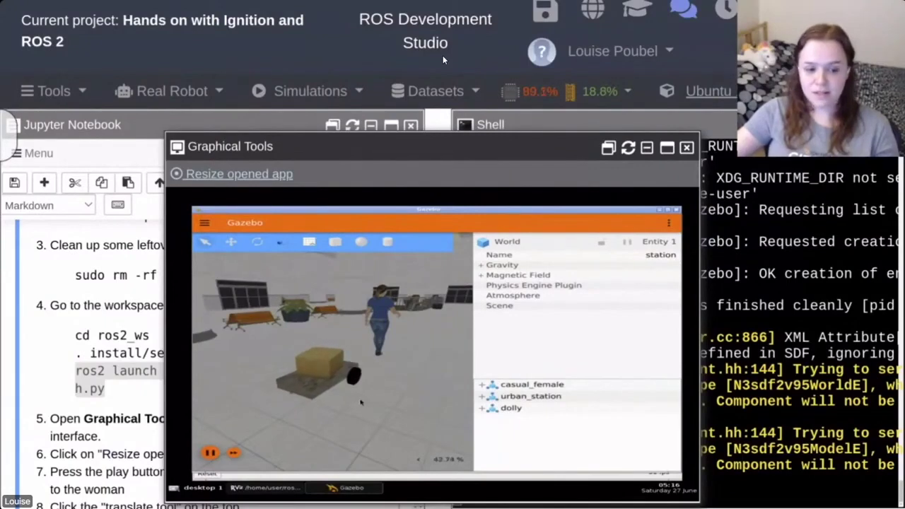
{"action": "middle_click_drag", "start_coordinate": [357, 402], "coordinate": [360, 401]}
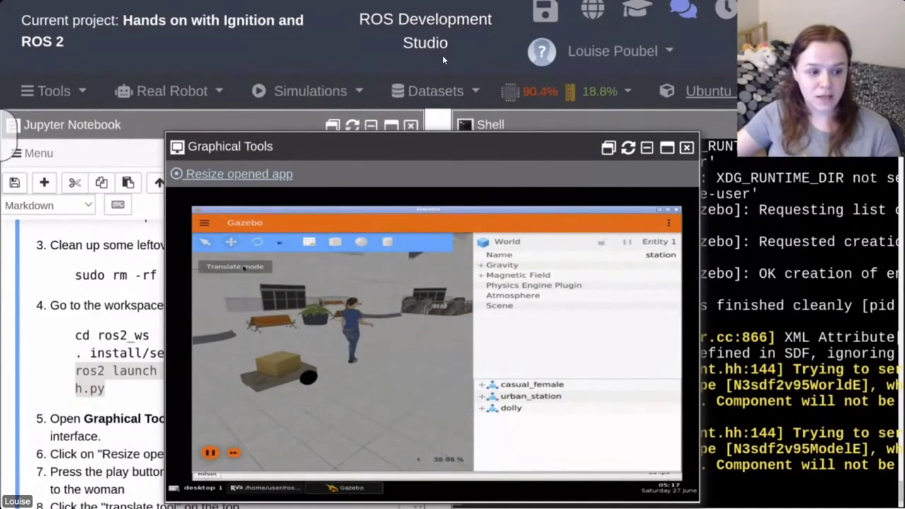
{"action": "left_click", "coordinate": [355, 331]}
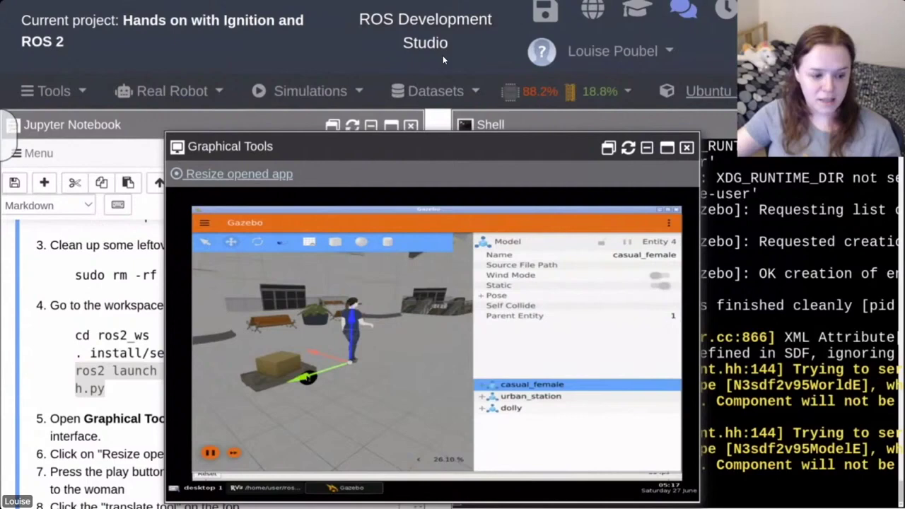
{"action": "left_click_drag", "start_coordinate": [326, 372], "coordinate": [346, 366]}
{"action": "key", "text": "Escape"}
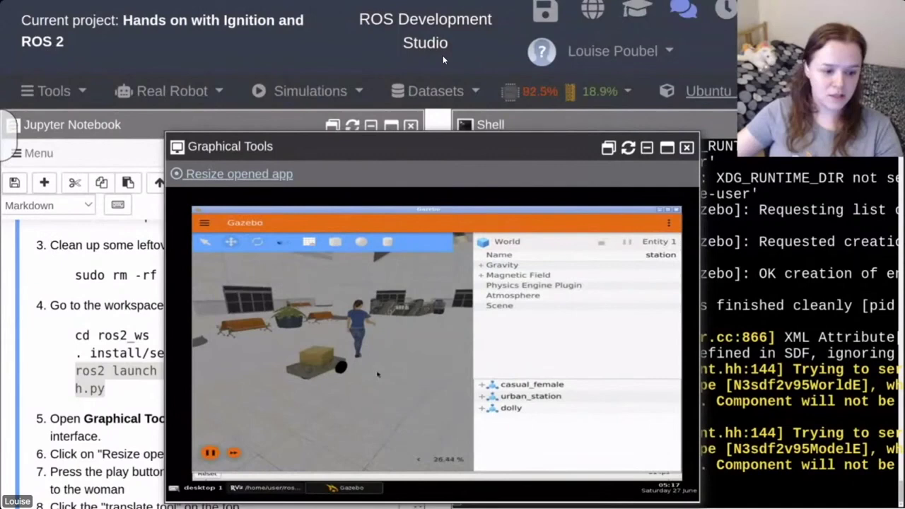
- Expand the casual_female model and its link in the entity tree to inspect its structure, and collapse it again
{"action": "left_click", "coordinate": [482, 385]}
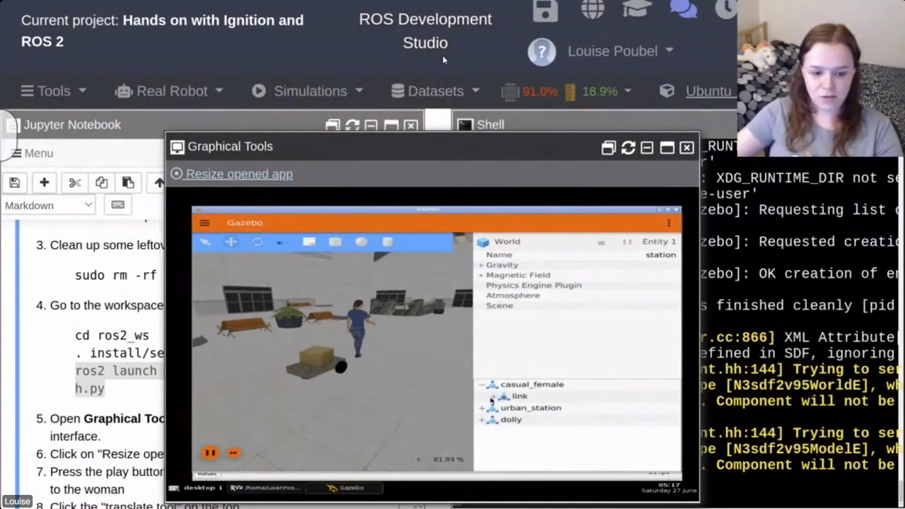
{"action": "left_click", "coordinate": [493, 397]}
{"action": "left_click", "coordinate": [482, 384]}
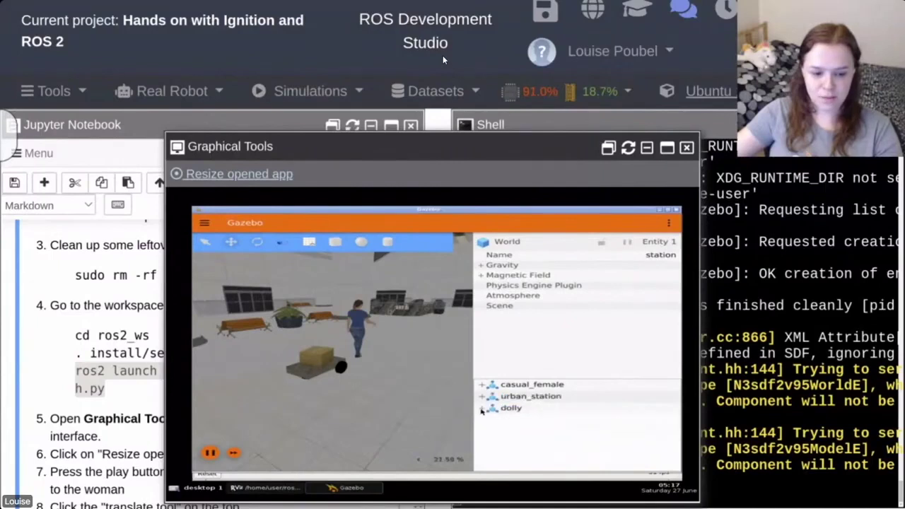
- Inspect the dolly model's left_wheel link and its visual in the entity tree, and collapse the dolly model
{"action": "left_click", "coordinate": [482, 408]}
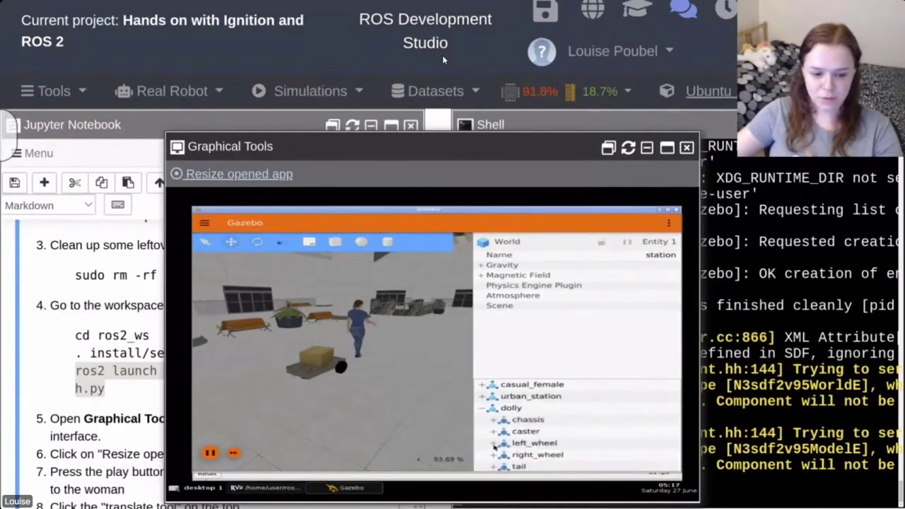
{"action": "left_click", "coordinate": [493, 443]}
{"action": "left_click", "coordinate": [536, 456]}
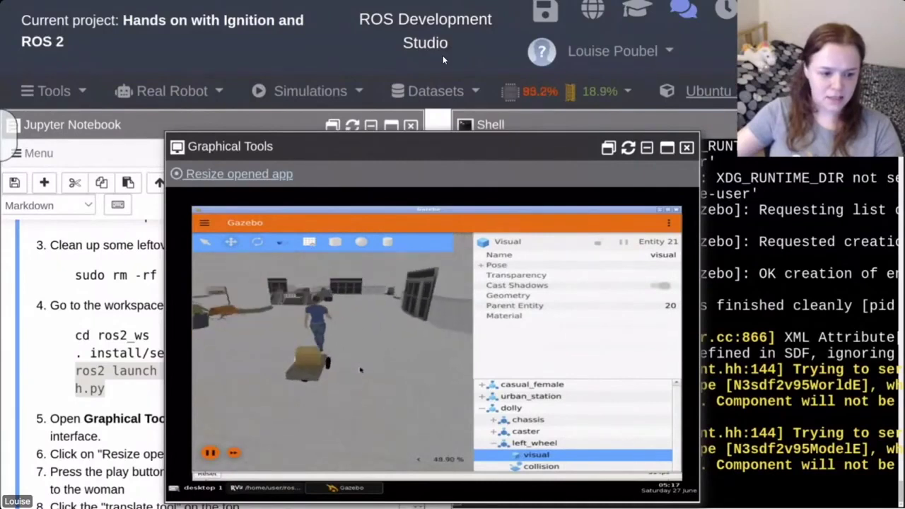
{"action": "left_click", "coordinate": [500, 445]}
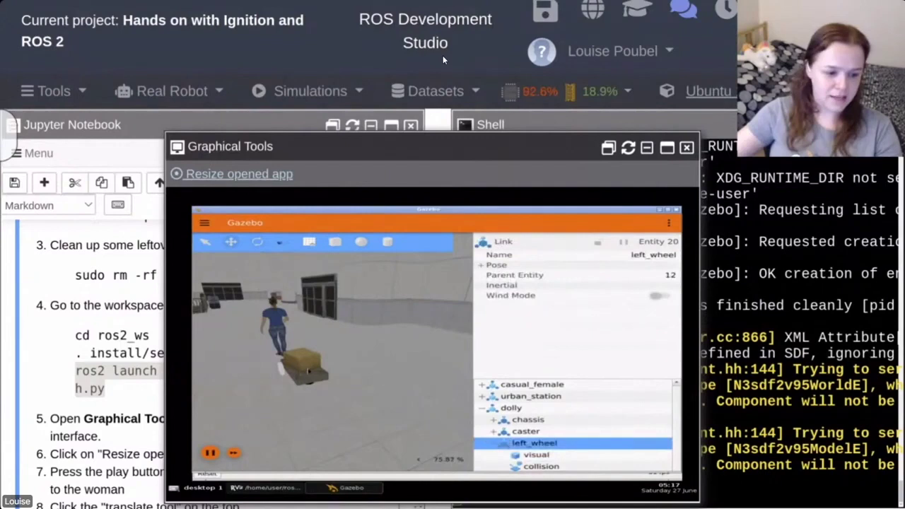
{"action": "middle_click_drag", "start_coordinate": [308, 370], "coordinate": [334, 376]}
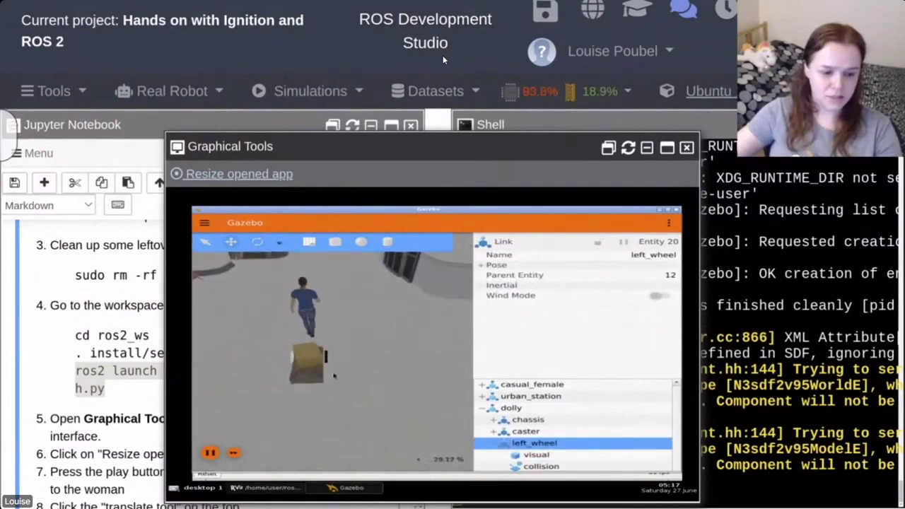
{"action": "left_click", "coordinate": [483, 408]}
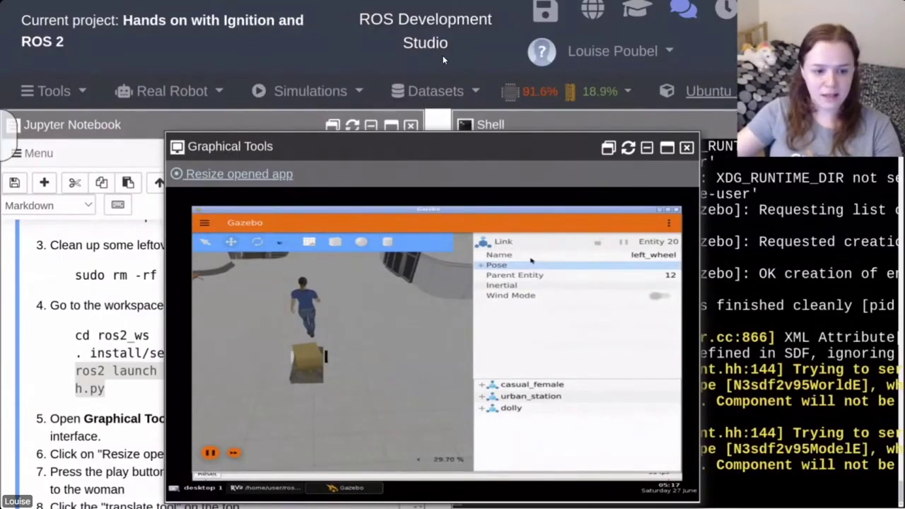
- Examine the pose values of the left_wheel link, collapse them and deselect the link
{"action": "left_click", "coordinate": [497, 265]}
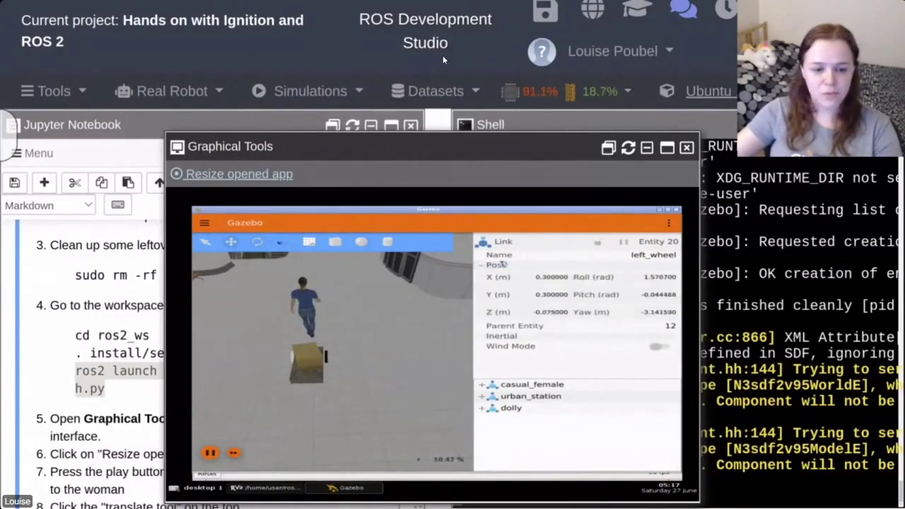
{"action": "left_click", "coordinate": [496, 264]}
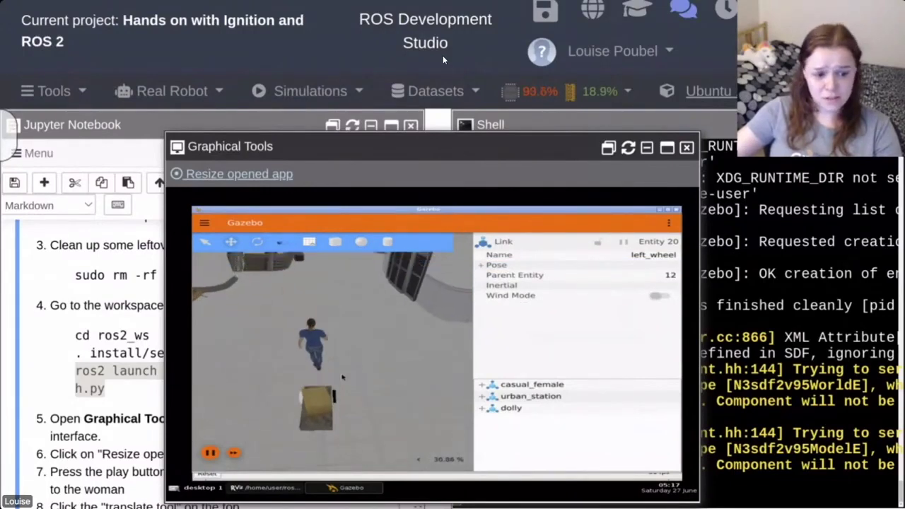
{"action": "key", "text": "Escape"}
- Insert a box model on the station floor ahead of the woman and the dolly robot
{"action": "middle_click_drag", "start_coordinate": [306, 373], "coordinate": [305, 371]}
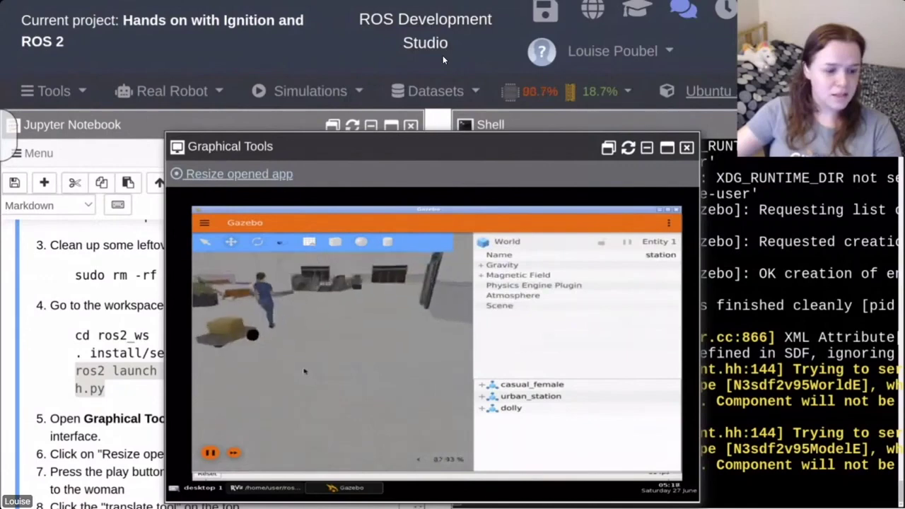
{"action": "left_click", "coordinate": [373, 304]}
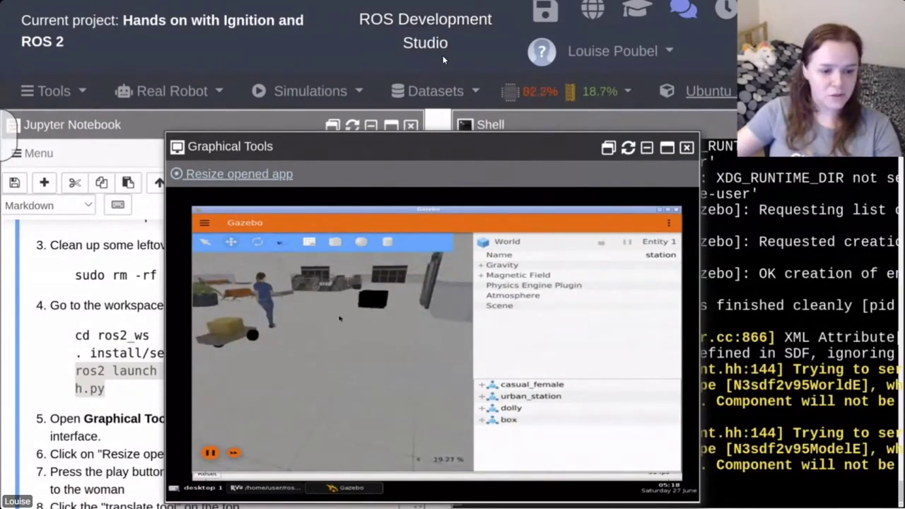
{"action": "middle_click_drag", "start_coordinate": [343, 321], "coordinate": [358, 322]}
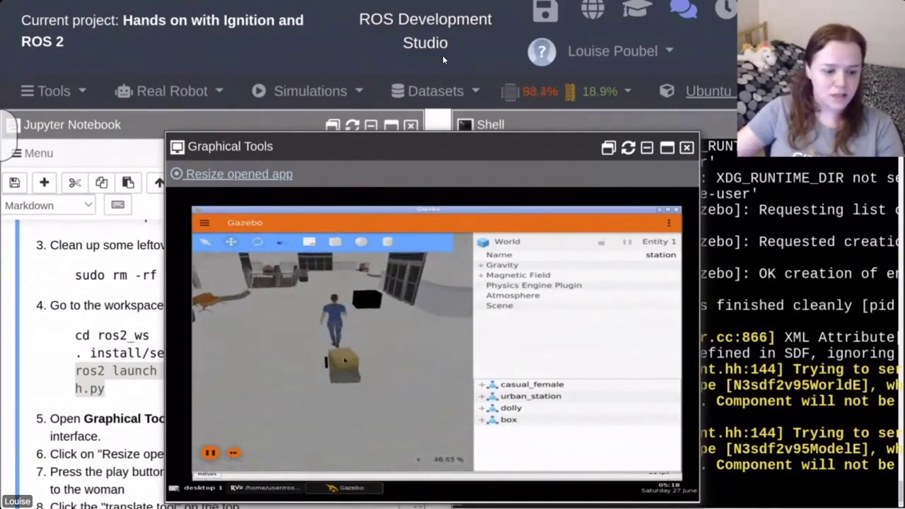
- Expand the simulation statistics, view the robot's laser scan in RViz, and return to Gazebo
{"action": "left_click", "coordinate": [418, 460]}
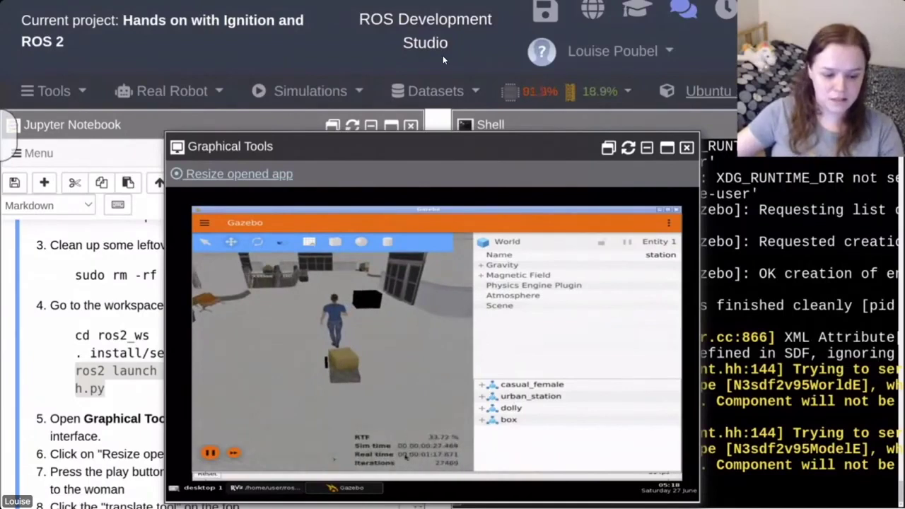
{"action": "left_click", "coordinate": [266, 488]}
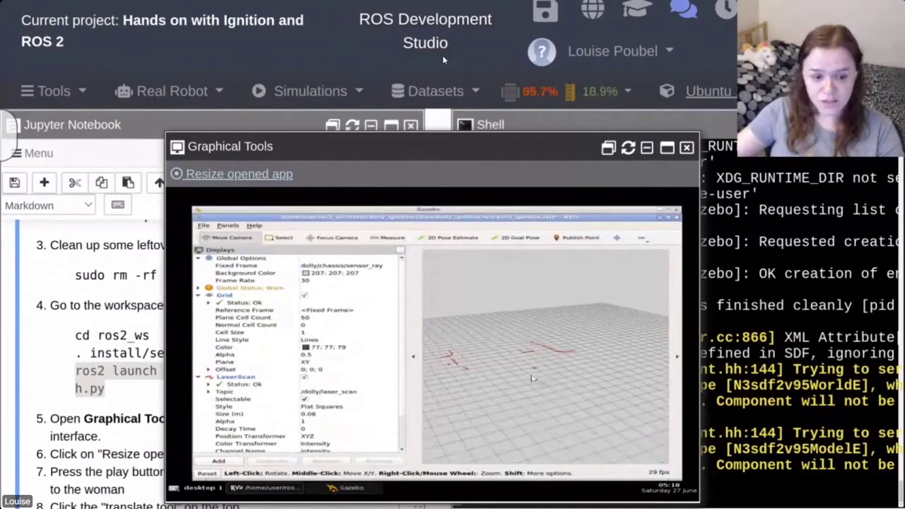
{"action": "left_click", "coordinate": [345, 488]}
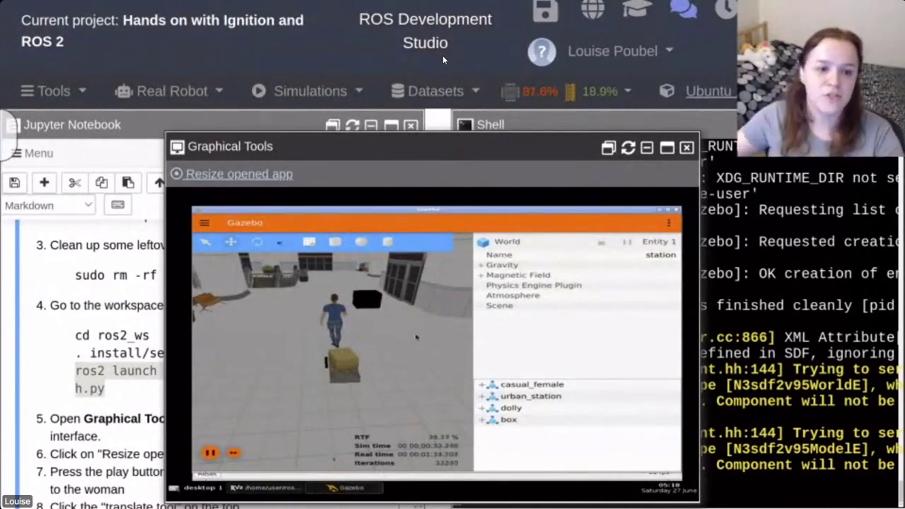
- Bring the notebook and shell into view, suspend the running dolly_ignition launch and resume it in the background with bg, leaving a clean prompt
{"action": "left_click", "coordinate": [202, 128]}
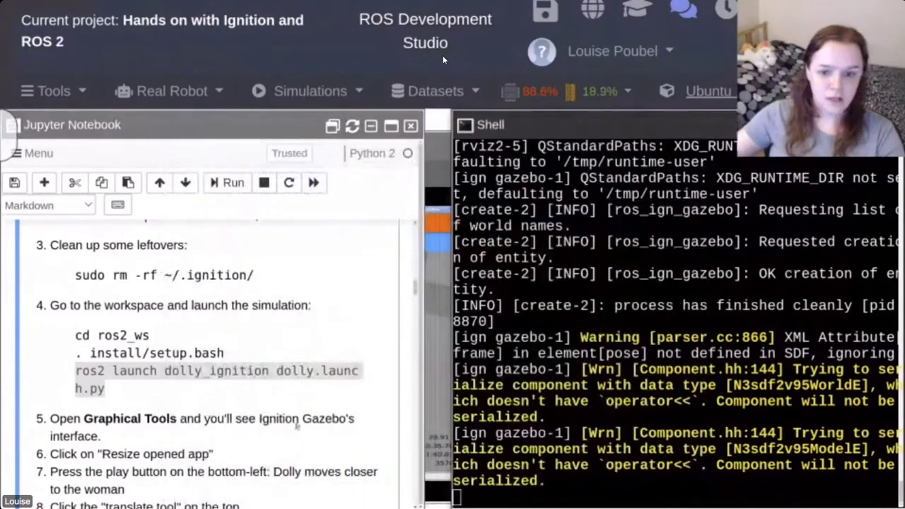
{"action": "key", "text": "ctrl+z"}
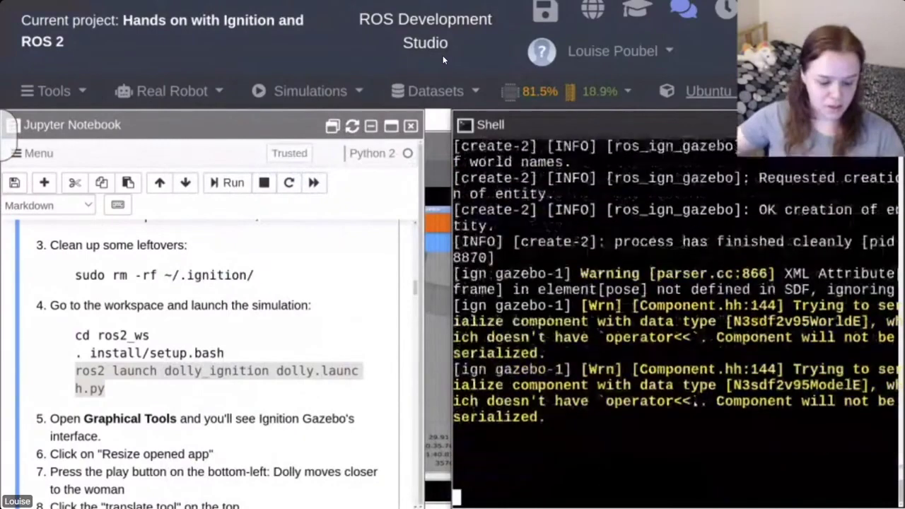
{"action": "type", "text": "bg"}
{"action": "key", "text": "Return"}
{"action": "key", "text": "Return"}
{"action": "key", "text": "Return"}
{"action": "key", "text": "Return"}
{"action": "key", "text": "Return"}
{"action": "key", "text": "Return"}
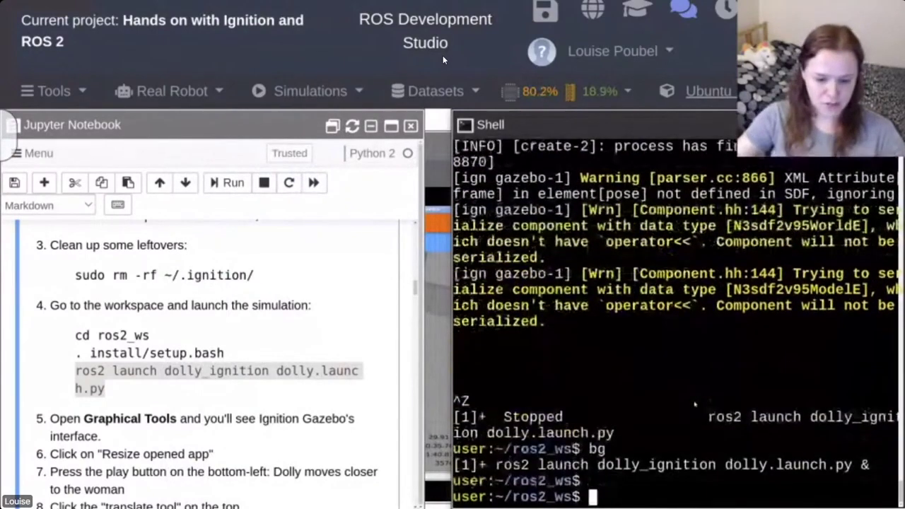
{"action": "key", "text": "Return"}
{"action": "key", "text": "Return"}
{"action": "key", "text": "Return"}
{"action": "key", "text": "Return"}
{"action": "key", "text": "Return"}
{"action": "key", "text": "Return"}
{"action": "key", "text": "Return"}
{"action": "key", "text": "Return"}
{"action": "key", "text": "Return"}
{"action": "key", "text": "Return"}
{"action": "key", "text": "Return"}
{"action": "key", "text": "Return"}
{"action": "key", "text": "Return"}
{"action": "key", "text": "Return"}
{"action": "key", "text": "Return"}
{"action": "key", "text": "Return"}
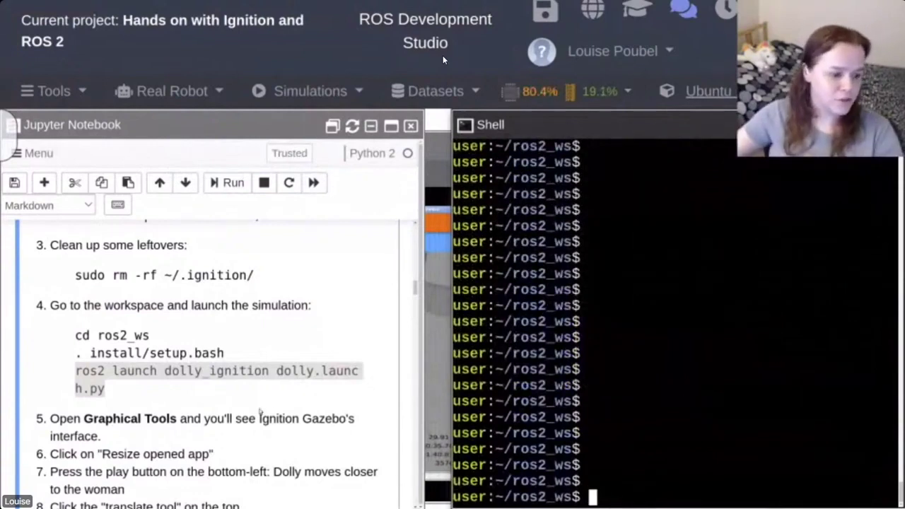
- Read through the notebook from the simulation launch instructions past the Versions used section to the Ignition overview
{"action": "left_click", "coordinate": [209, 379]}
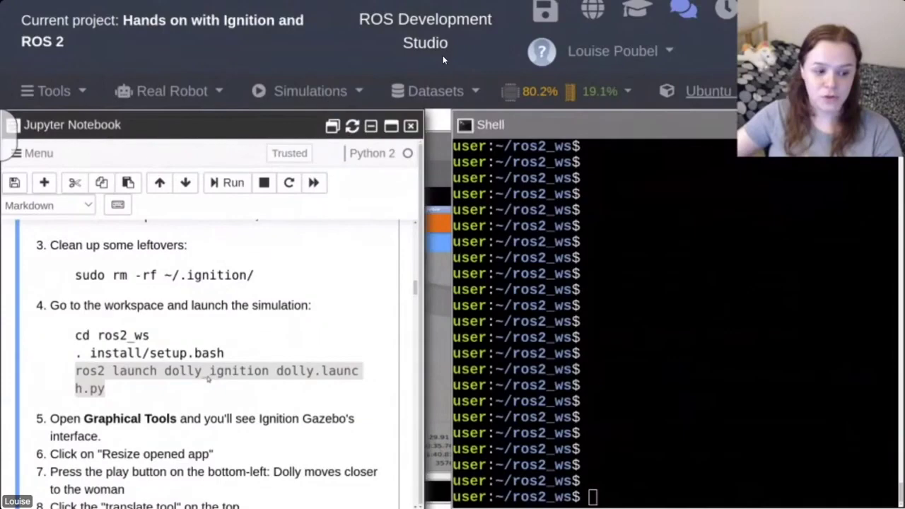
{"action": "scroll", "coordinate": [285, 390], "scroll_direction": "down", "scroll_amount": 2}
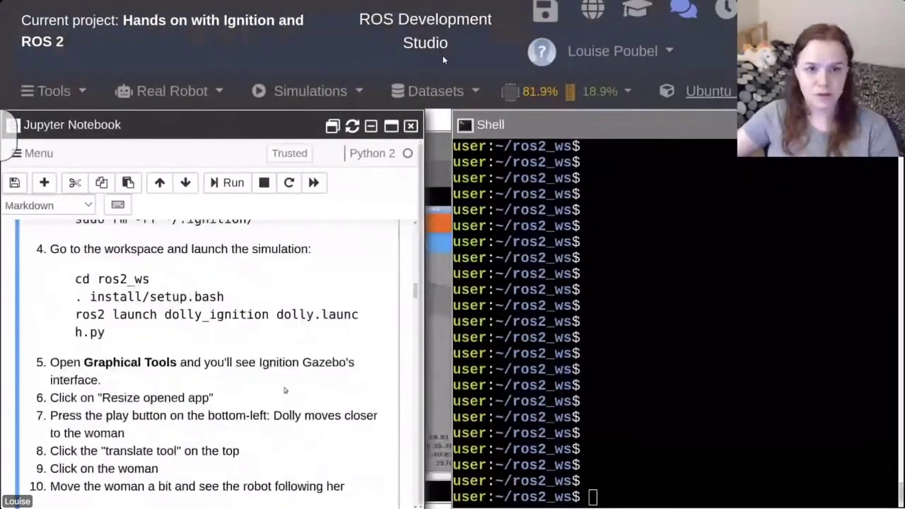
{"action": "scroll", "coordinate": [285, 390], "scroll_direction": "down", "scroll_amount": 3}
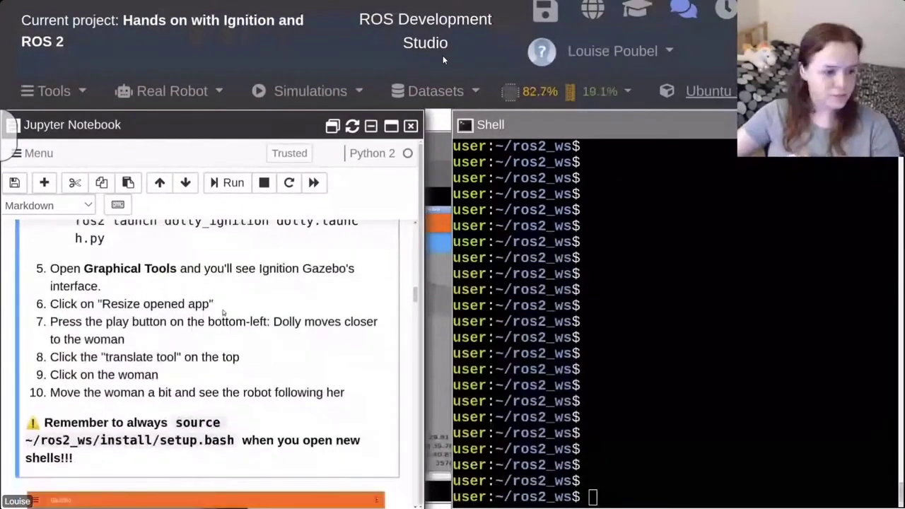
{"action": "scroll", "coordinate": [222, 397], "scroll_direction": "down", "scroll_amount": 1}
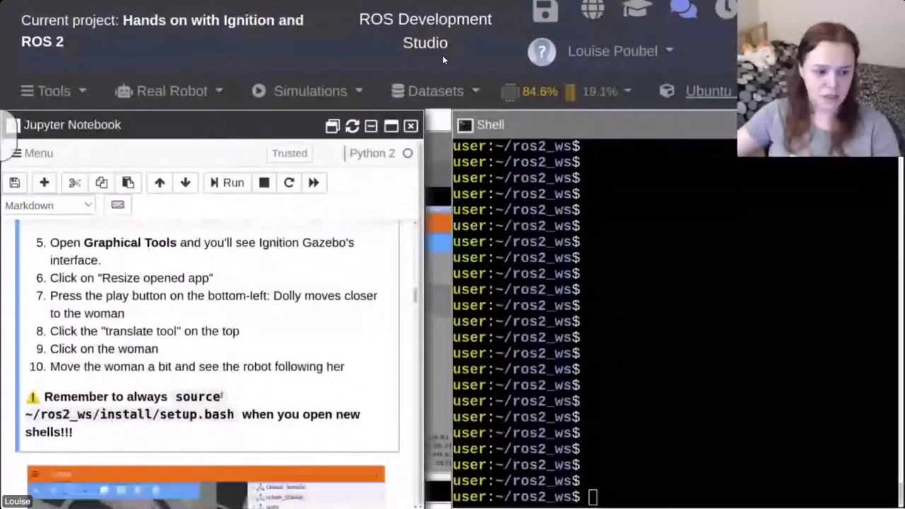
{"action": "scroll", "coordinate": [343, 370], "scroll_direction": "down", "scroll_amount": 8}
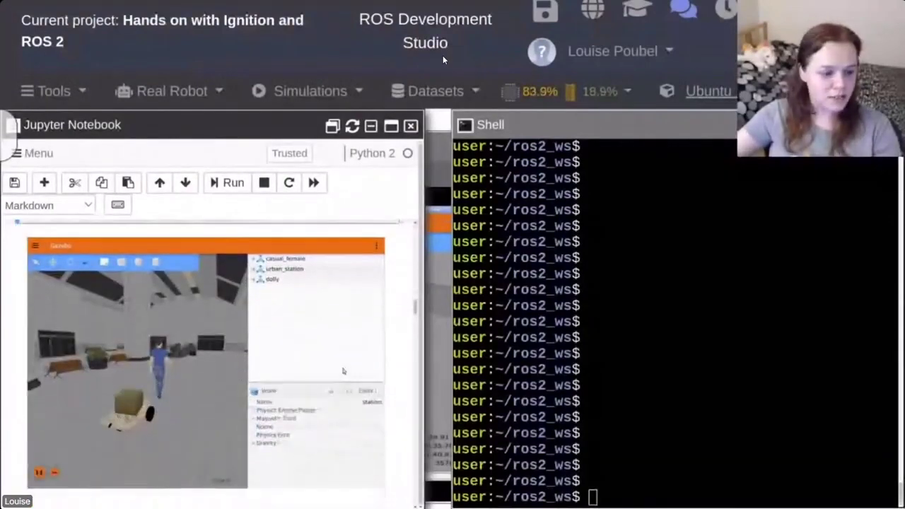
{"action": "scroll", "coordinate": [343, 371], "scroll_direction": "down", "scroll_amount": 1}
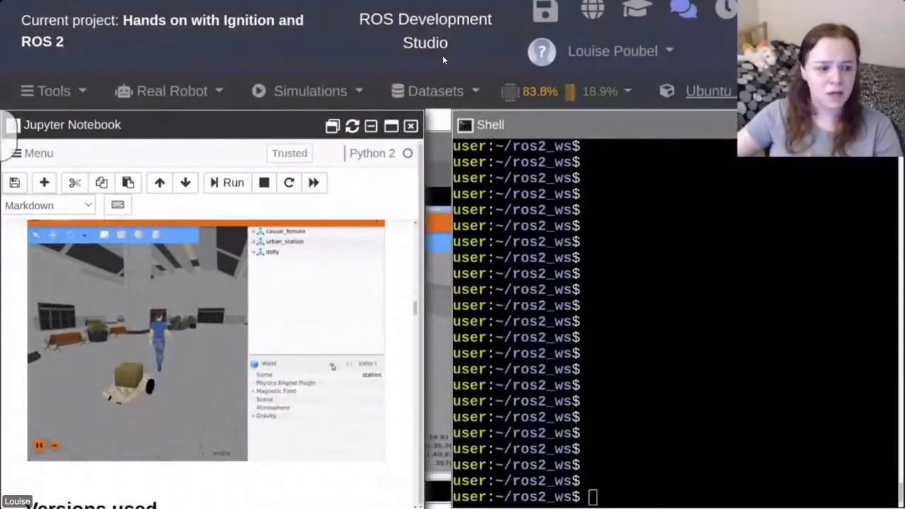
{"action": "scroll", "coordinate": [343, 371], "scroll_direction": "down", "scroll_amount": 8}
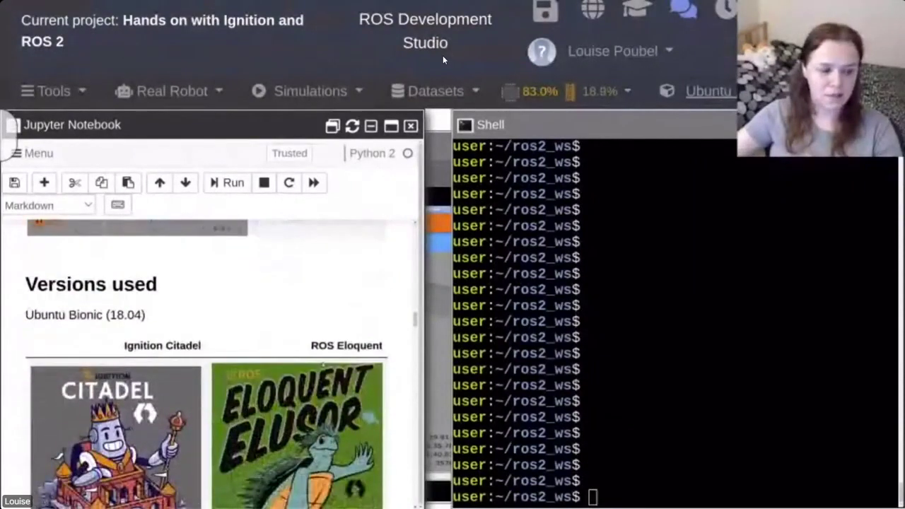
{"action": "scroll", "coordinate": [343, 371], "scroll_direction": "down", "scroll_amount": 1}
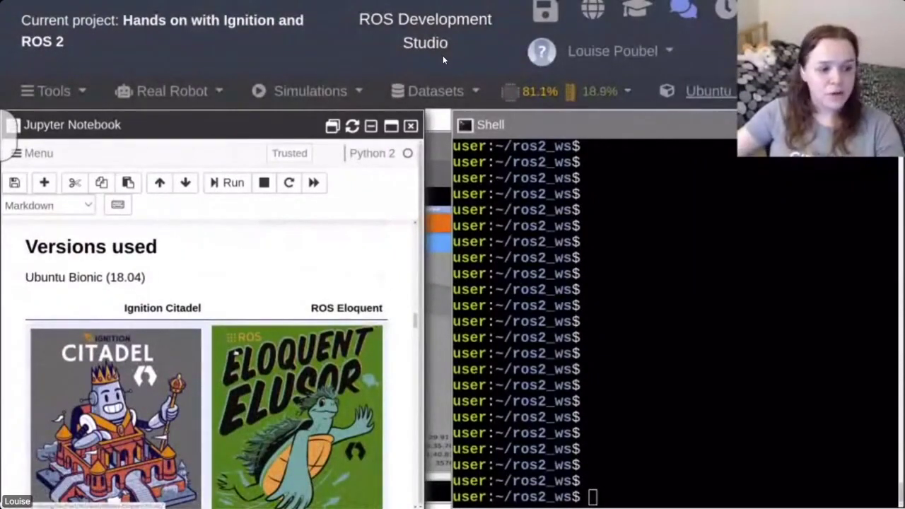
{"action": "scroll", "coordinate": [155, 268], "scroll_direction": "down", "scroll_amount": 1}
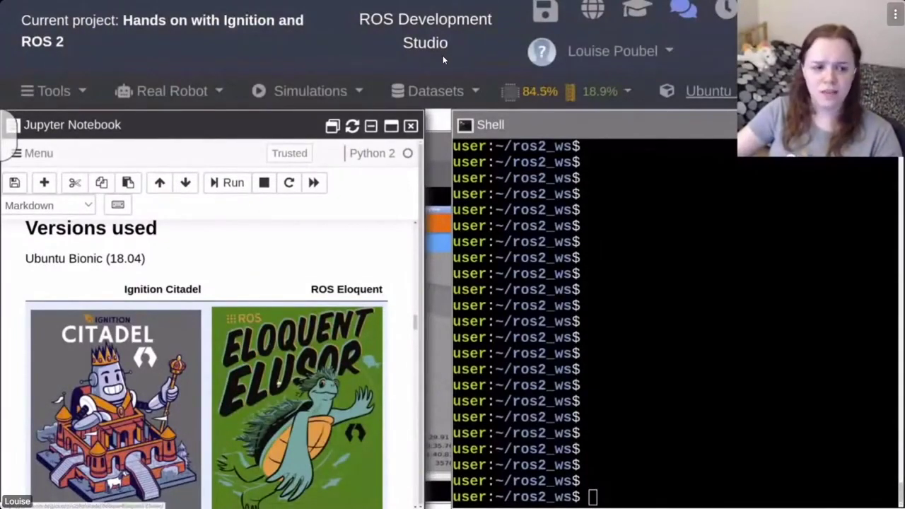
{"action": "scroll", "coordinate": [284, 385], "scroll_direction": "down", "scroll_amount": 3}
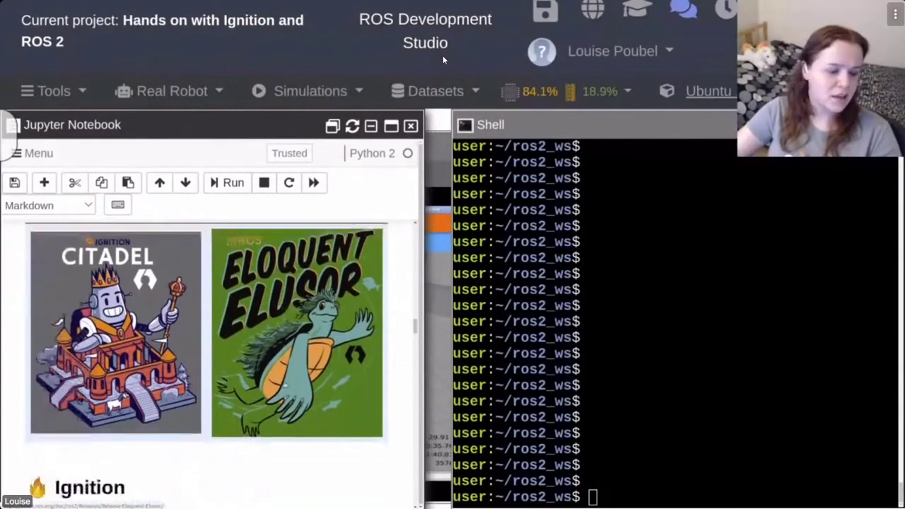
{"action": "scroll", "coordinate": [284, 385], "scroll_direction": "down", "scroll_amount": 2}
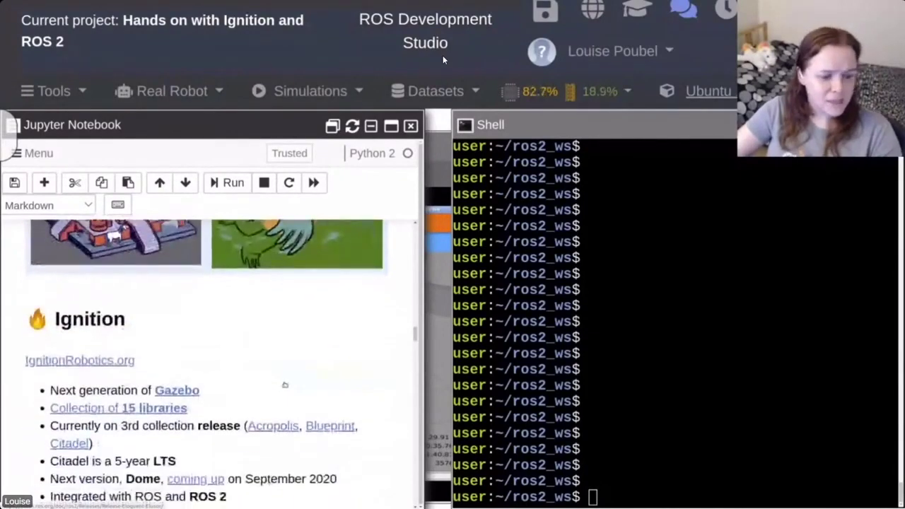
{"action": "scroll", "coordinate": [285, 385], "scroll_direction": "down", "scroll_amount": 1}
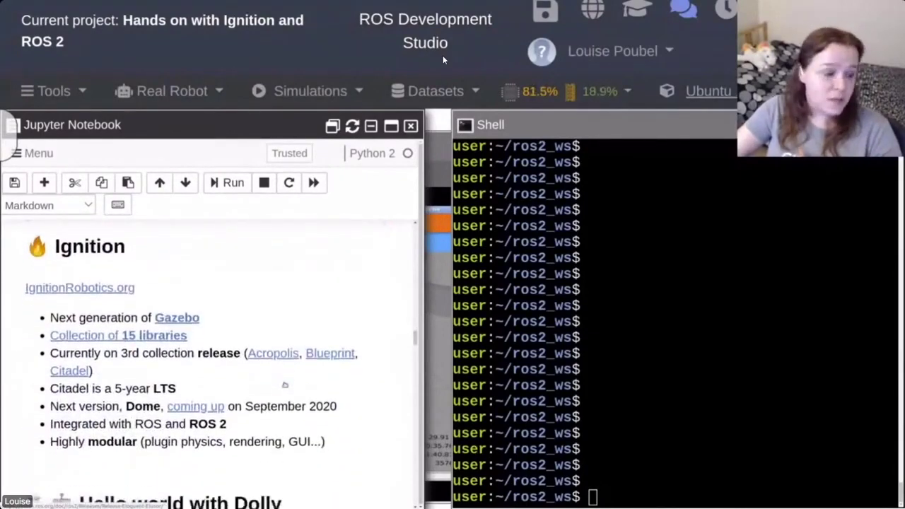
- Read the start of the notebook's Ignition overview, highlighting the "Next generation of Gazebo" and "Collection of 15 libraries" points
{"action": "scroll", "coordinate": [261, 348], "scroll_direction": "up", "scroll_amount": 2}
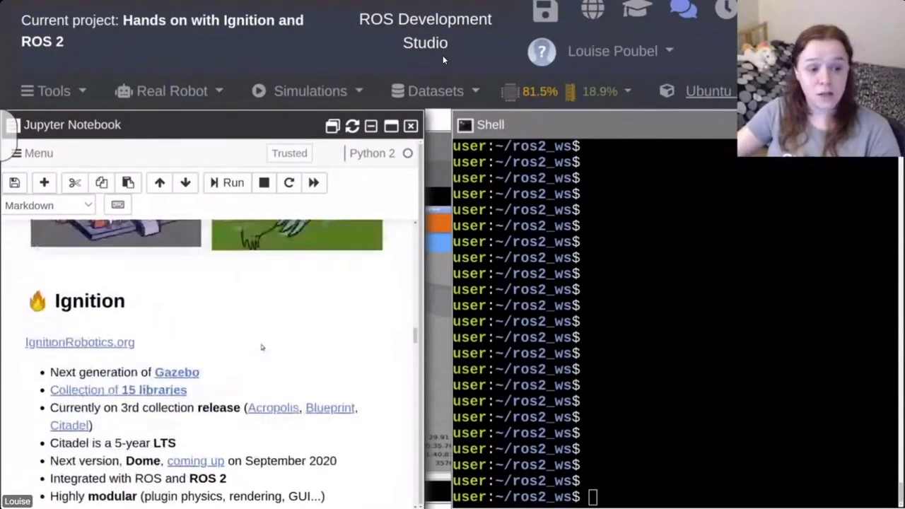
{"action": "scroll", "coordinate": [262, 347], "scroll_direction": "down", "scroll_amount": 2}
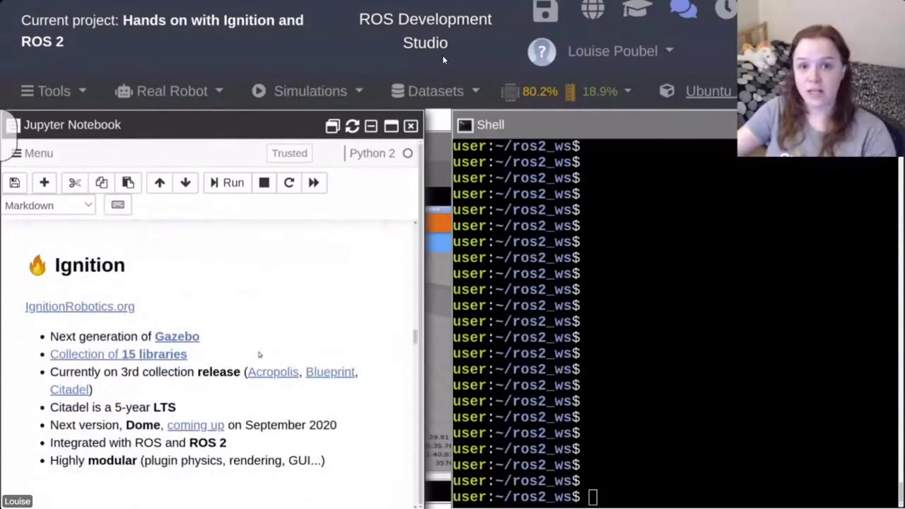
{"action": "scroll", "coordinate": [274, 331], "scroll_direction": "down", "scroll_amount": 1}
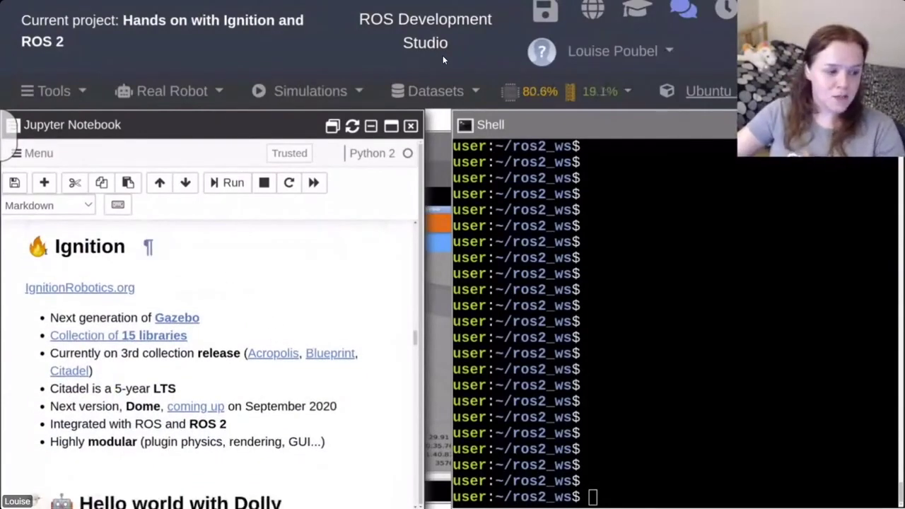
{"action": "left_click", "coordinate": [96, 246]}
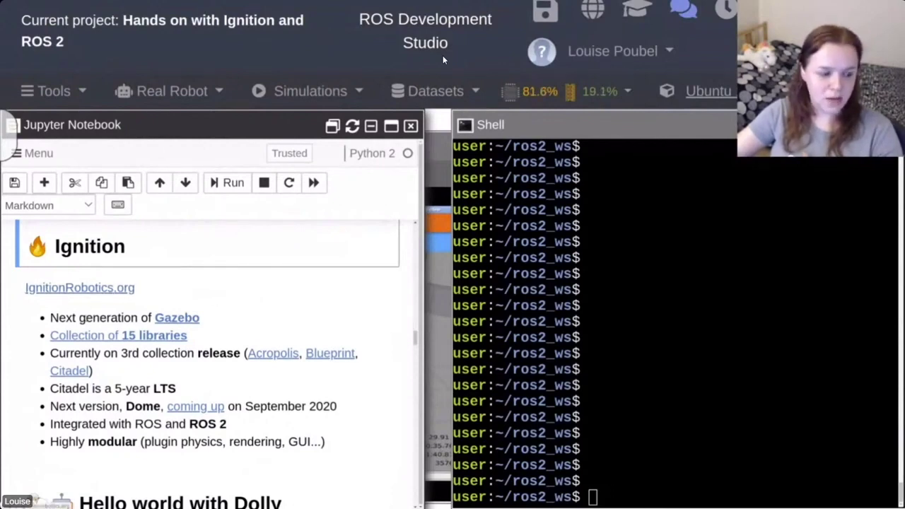
{"action": "left_click", "coordinate": [69, 320]}
{"action": "left_click_drag", "start_coordinate": [53, 319], "coordinate": [124, 319]}
{"action": "left_click", "coordinate": [129, 319]}
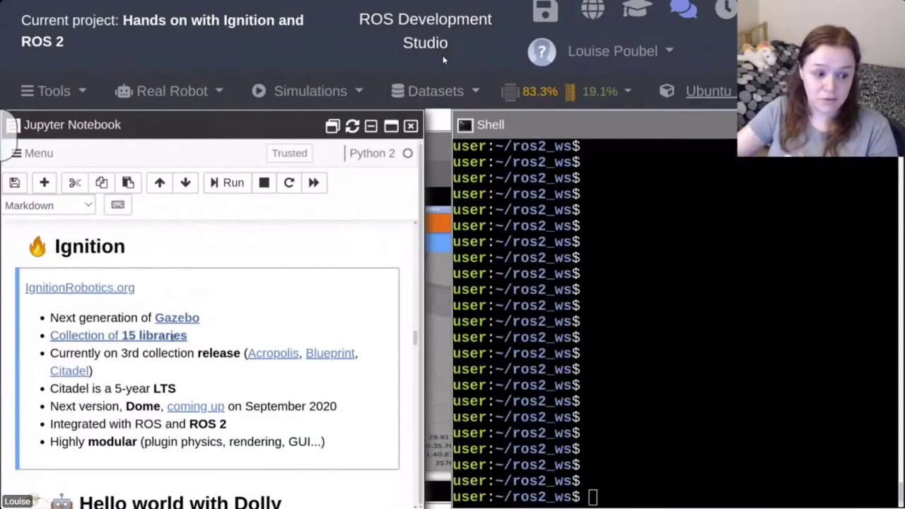
{"action": "left_click_drag", "start_coordinate": [186, 336], "coordinate": [50, 336]}
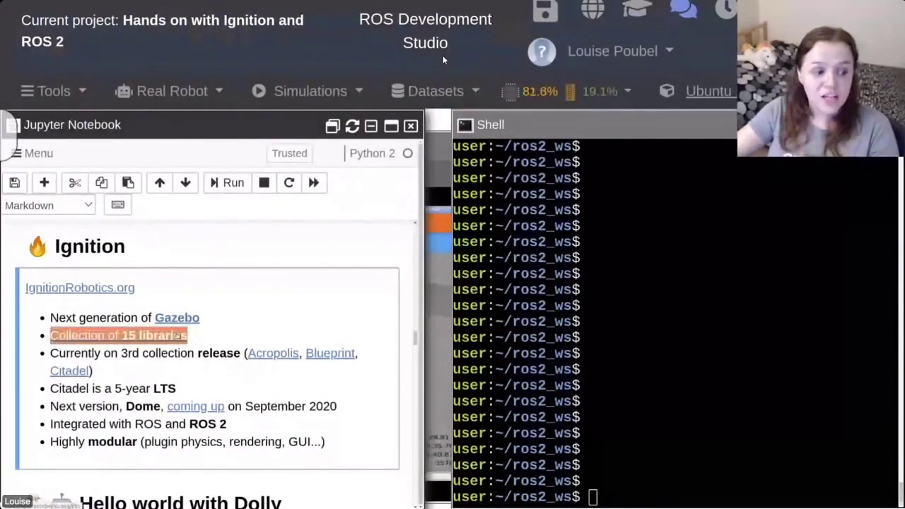
{"action": "left_click", "coordinate": [238, 335]}
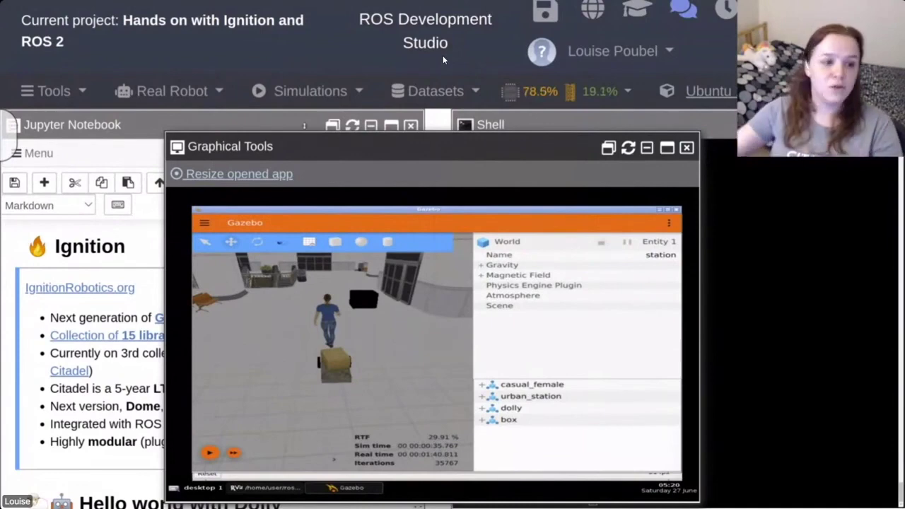
- Bring the notebook and shell back in front of Gazebo and review the Ignition points, highlighting the Dome version and ROS 2 integration lines
{"action": "left_click", "coordinate": [304, 126]}
{"action": "left_click", "coordinate": [778, 247]}
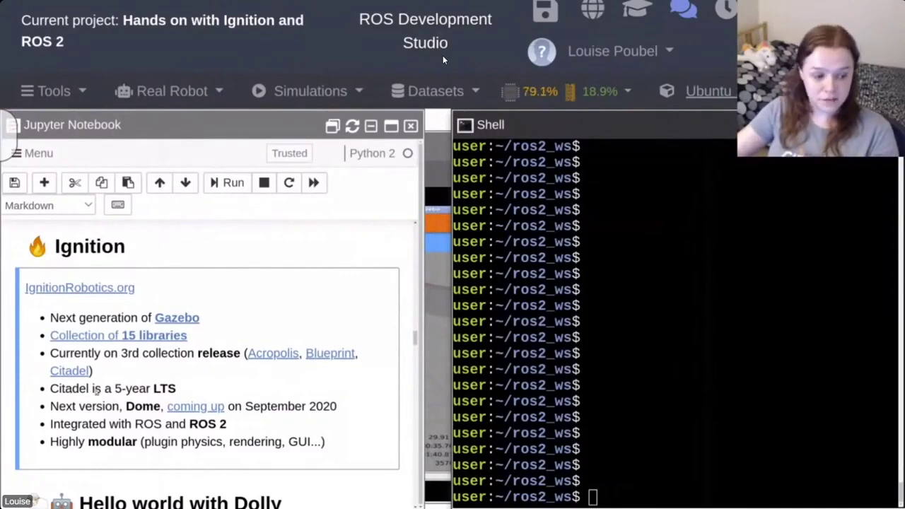
{"action": "scroll", "coordinate": [97, 389], "scroll_direction": "down", "scroll_amount": 1}
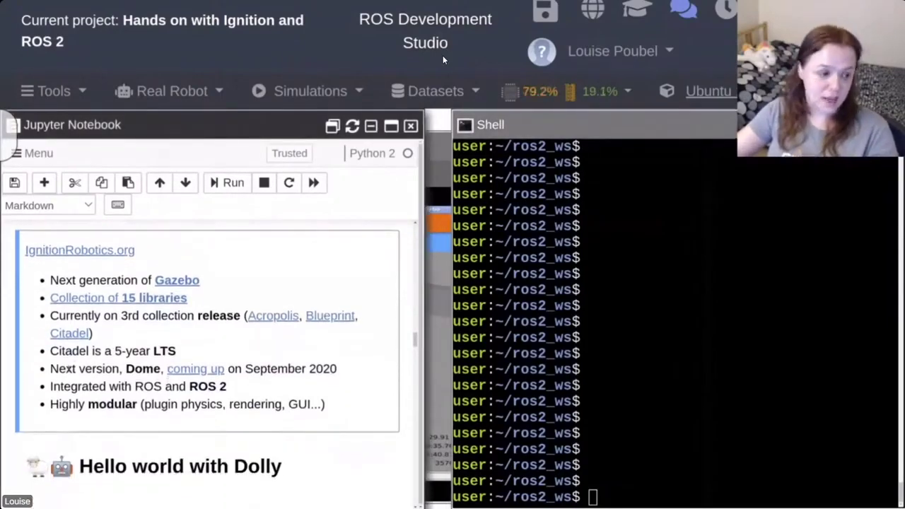
{"action": "left_click_drag", "start_coordinate": [58, 370], "coordinate": [154, 369]}
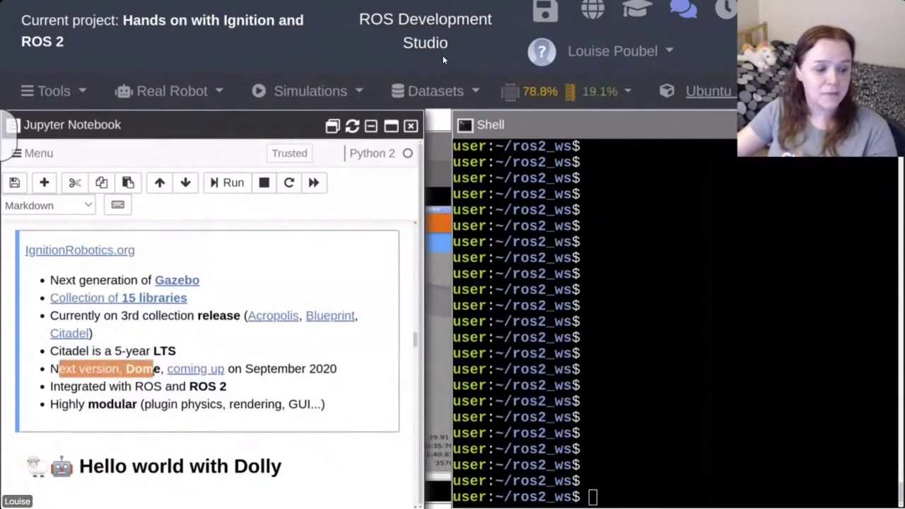
{"action": "scroll", "coordinate": [329, 385], "scroll_direction": "down", "scroll_amount": 1}
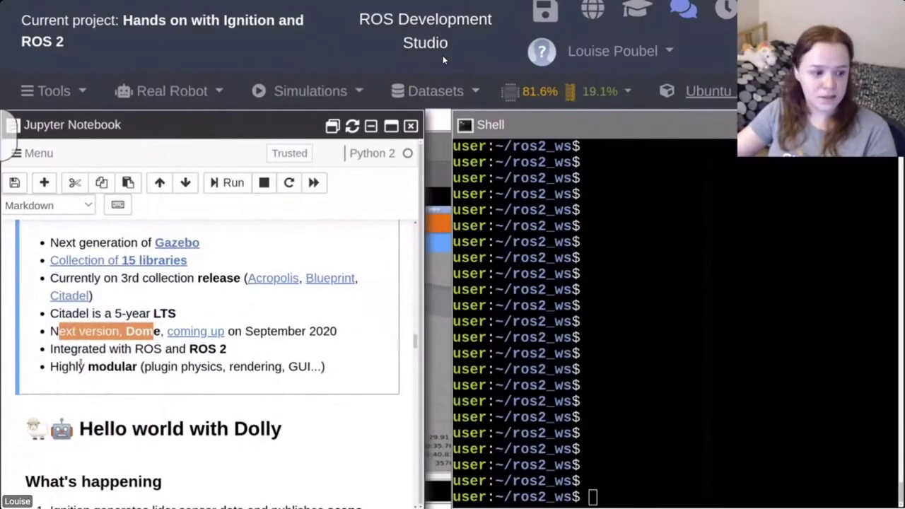
{"action": "left_click_drag", "start_coordinate": [69, 349], "coordinate": [210, 350]}
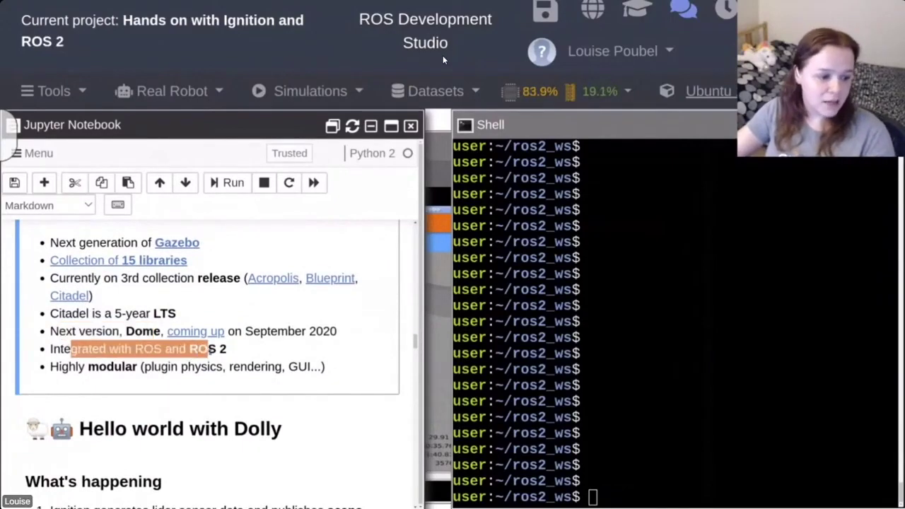
{"action": "left_click", "coordinate": [233, 351]}
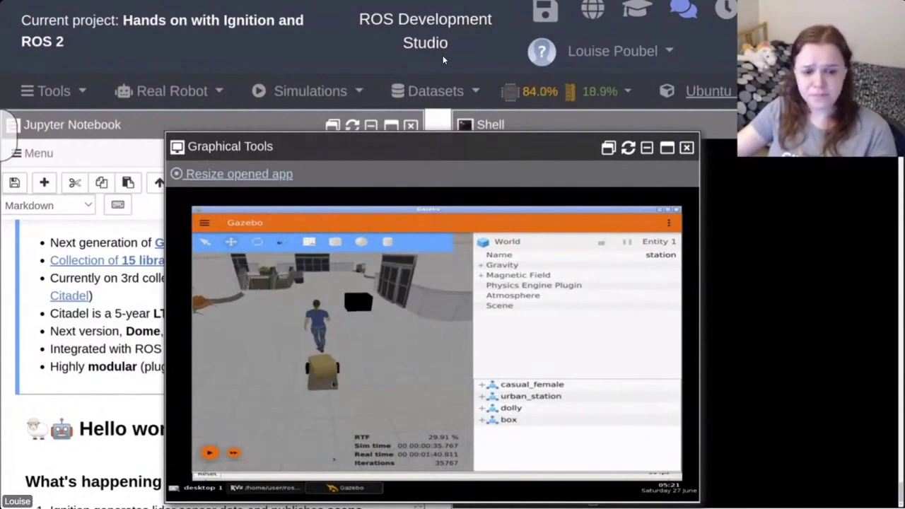
- Examine the dolly and the woman in the Gazebo scene from another angle, and return to the notebook and shell
{"action": "middle_click_drag", "start_coordinate": [319, 367], "coordinate": [357, 359]}
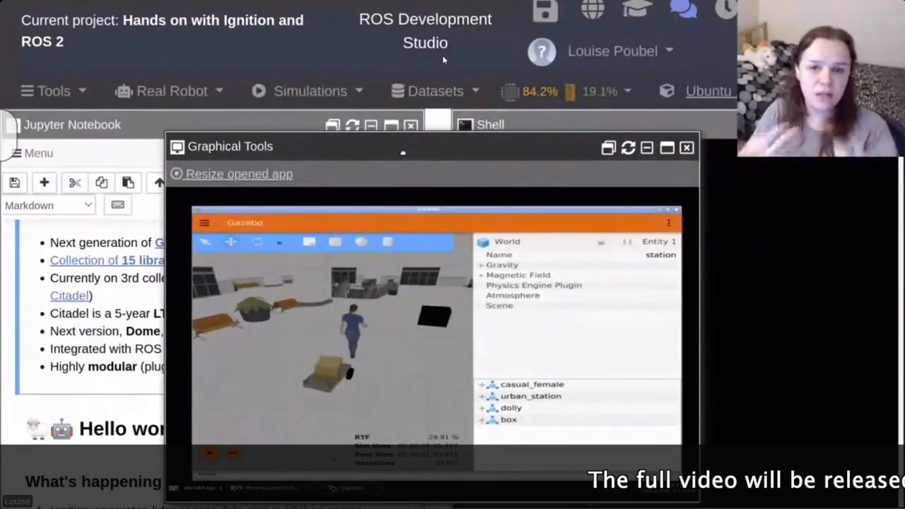
{"action": "left_click", "coordinate": [304, 126]}
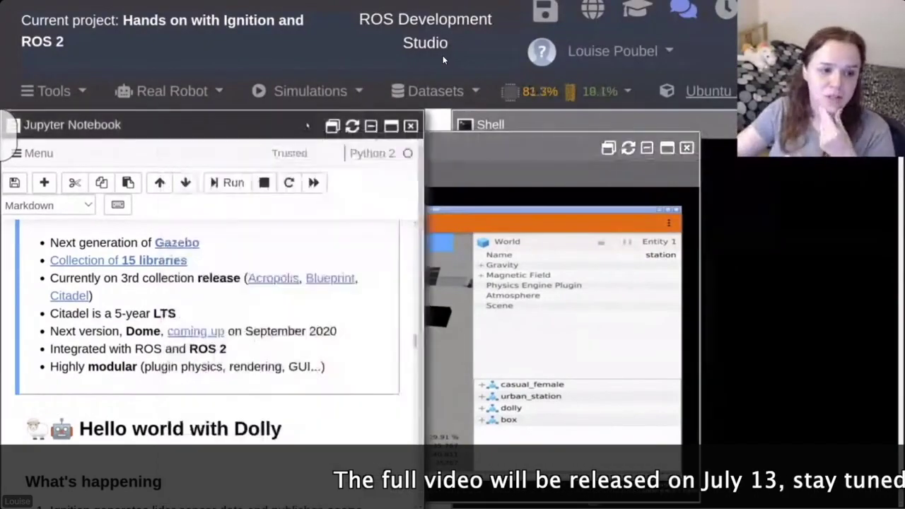
{"action": "left_click", "coordinate": [776, 262]}
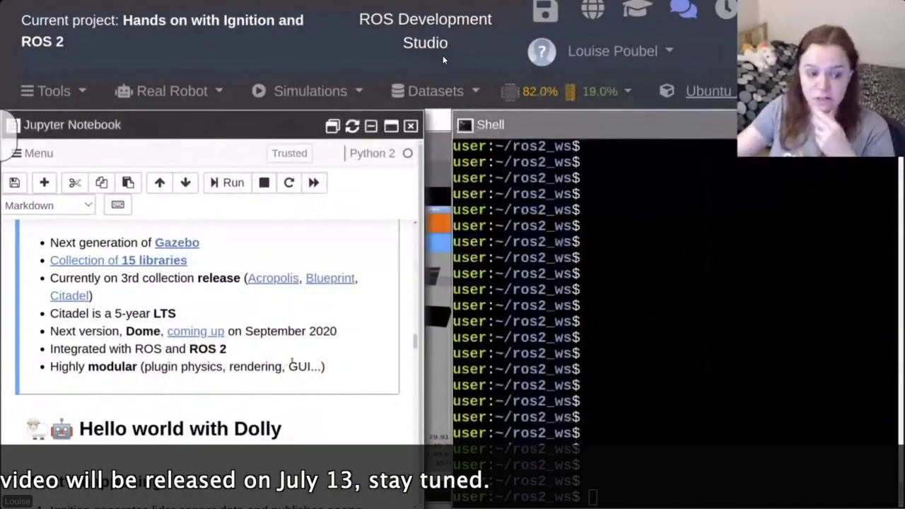